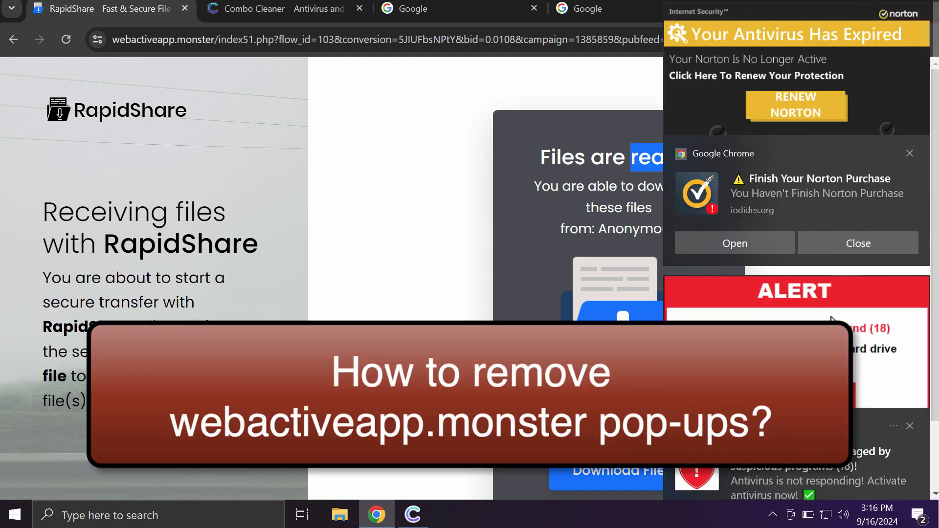
Dismiss the fake Norton notification, return to the RapidShare download page and close the extra tabs.
{"action": "left_click", "coordinate": [827, 80]}
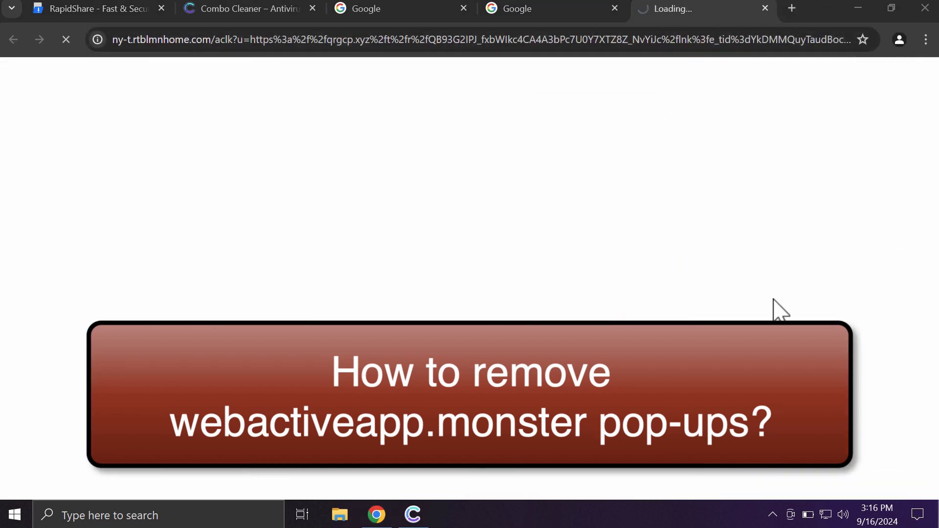
{"action": "left_click", "coordinate": [81, 8]}
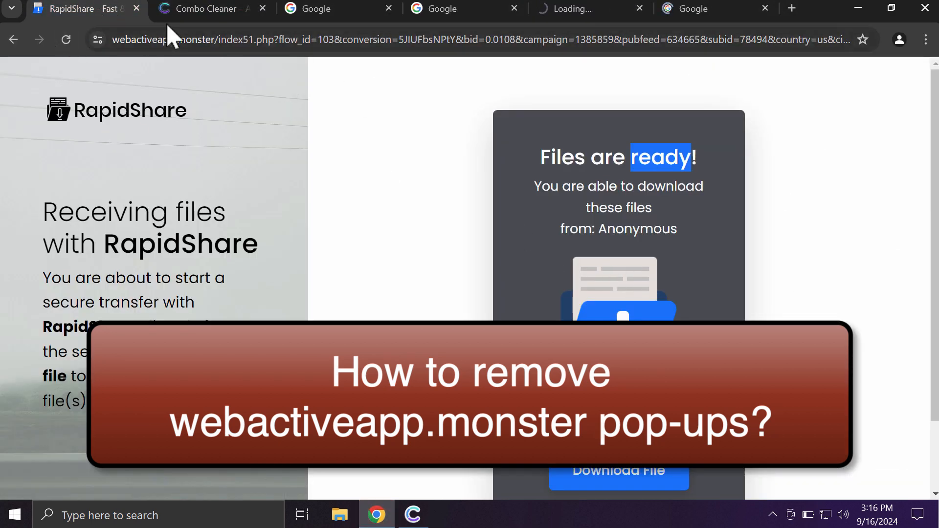
{"action": "left_click", "coordinate": [262, 8]}
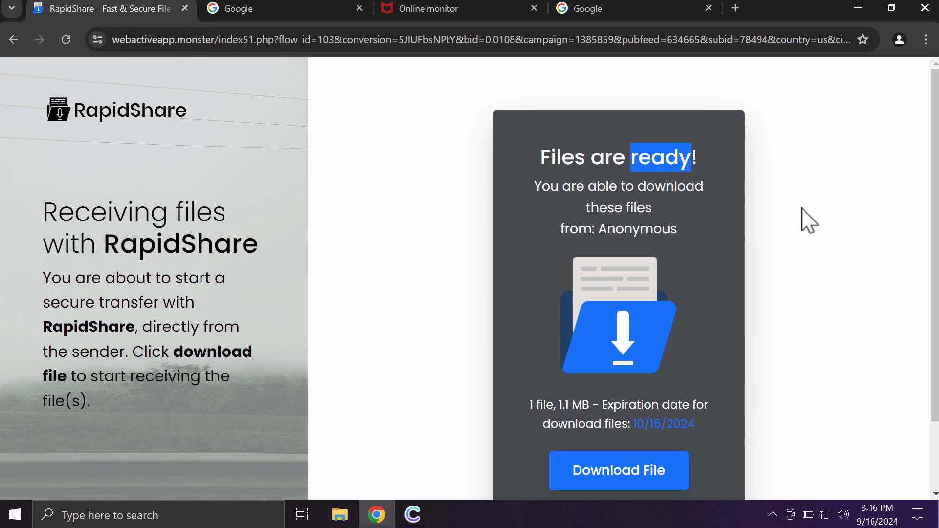
{"action": "scroll", "coordinate": [605, 357], "scroll_direction": "down", "scroll_amount": 2}
{"action": "scroll", "coordinate": [604, 358], "scroll_direction": "up", "scroll_amount": 1}
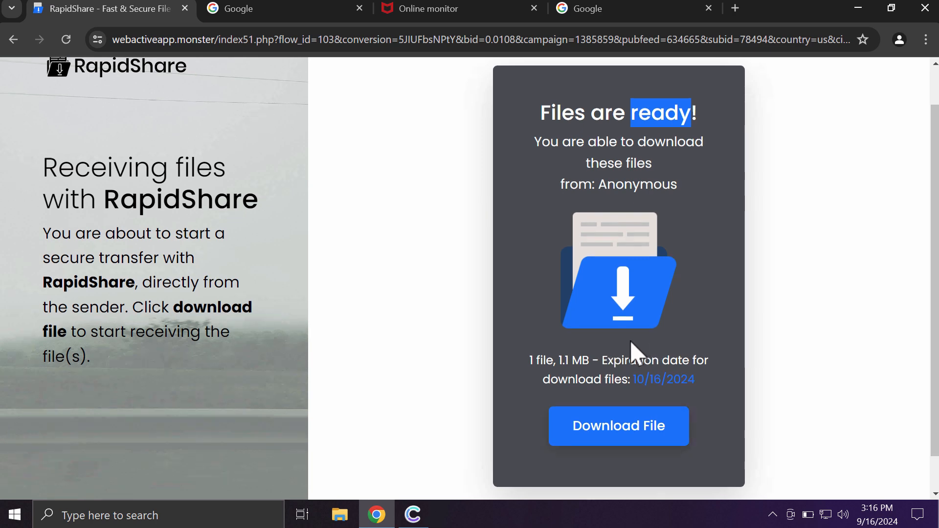
{"action": "scroll", "coordinate": [630, 340], "scroll_direction": "down", "scroll_amount": 1}
{"action": "scroll", "coordinate": [630, 341], "scroll_direction": "up", "scroll_amount": 2}
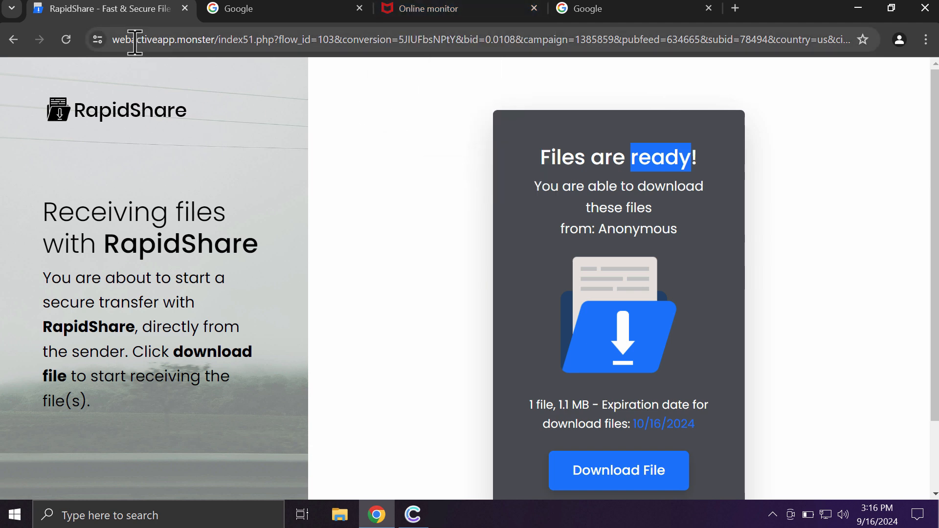
Navigate the current tab to combocleaner.com.
{"action": "left_click", "coordinate": [229, 40]}
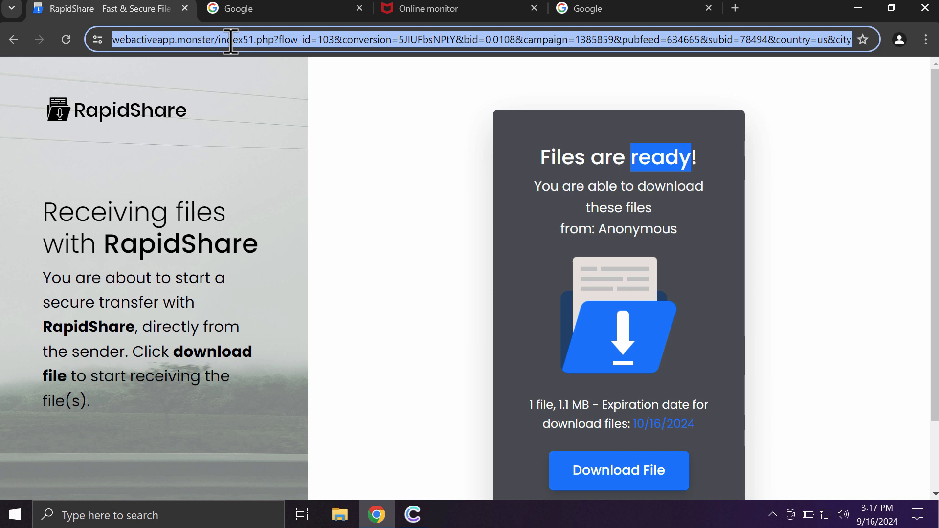
{"action": "type", "text": "combocleaner.com"}
{"action": "key", "text": "Return"}
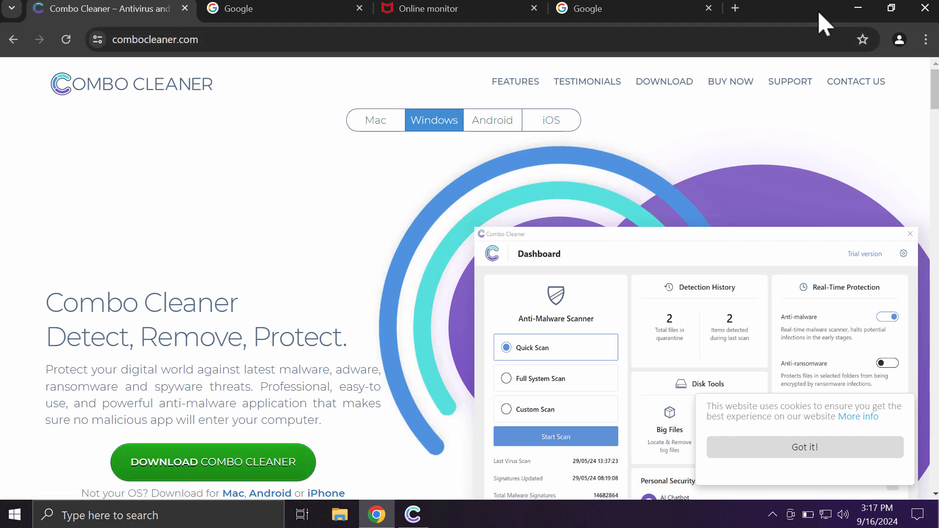
Minimize Chrome and reposition the Combo Cleaner dashboard window on the desktop.
{"action": "left_click", "coordinate": [856, 8]}
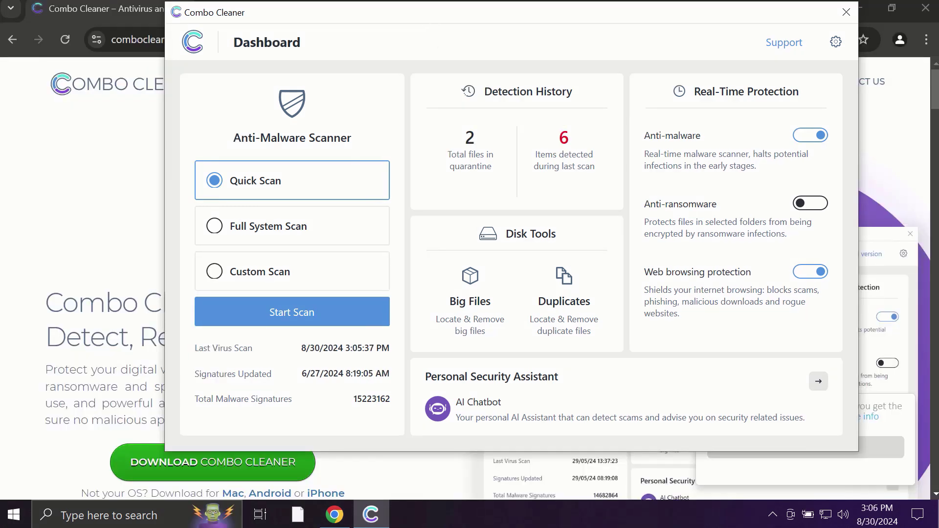
{"action": "left_click_drag", "start_coordinate": [433, 28], "coordinate": [415, 43]}
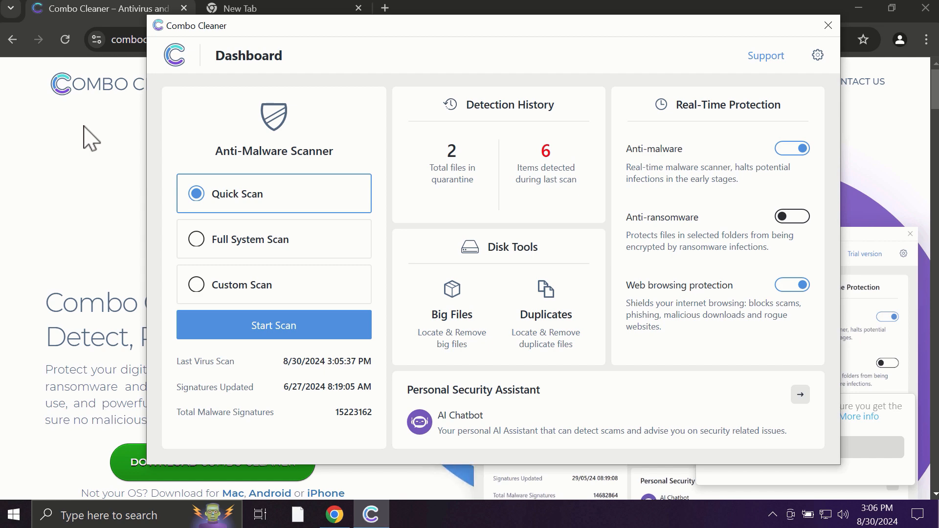
Bring Combo Cleaner to the front and start a Quick Scan of the computer.
{"action": "left_click", "coordinate": [89, 138]}
{"action": "left_click", "coordinate": [377, 121]}
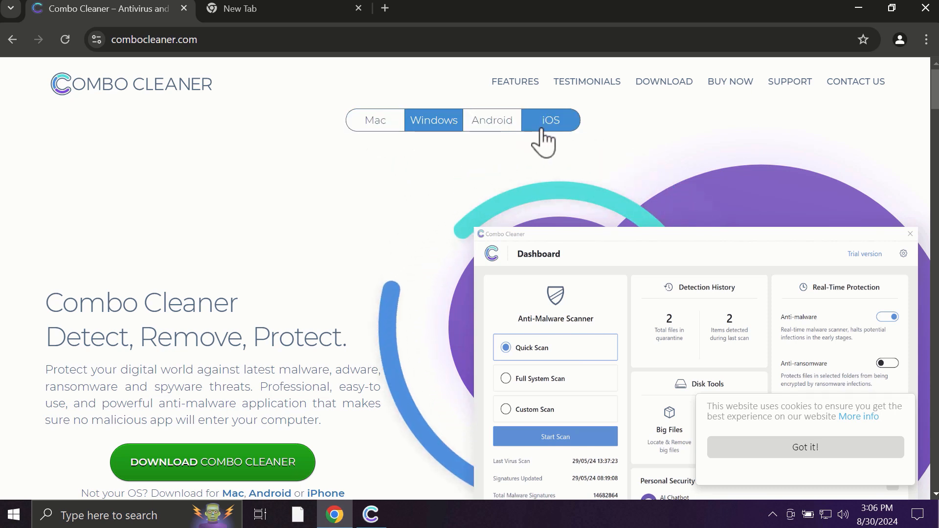
{"action": "left_click", "coordinate": [372, 515]}
{"action": "left_click", "coordinate": [338, 325]}
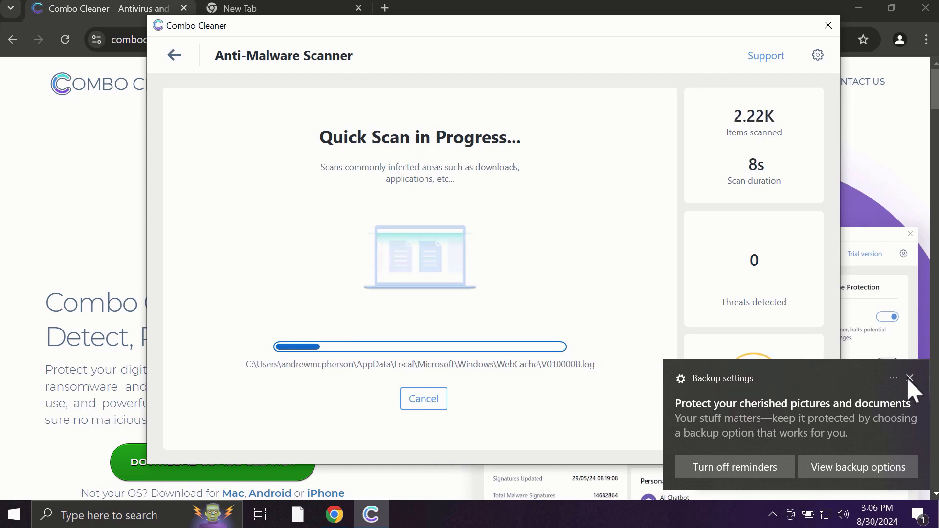
Dismiss the backup reminder so the Threat Scan results list stays visible.
{"action": "left_click", "coordinate": [910, 378]}
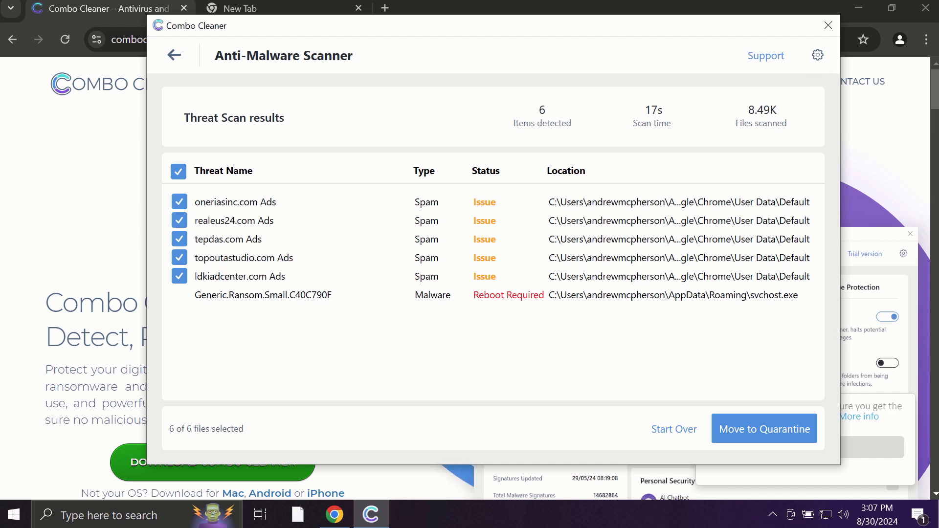
Visit the antivirus settings before returning to the dashboard reporting six detected items.
{"action": "left_click", "coordinate": [818, 56]}
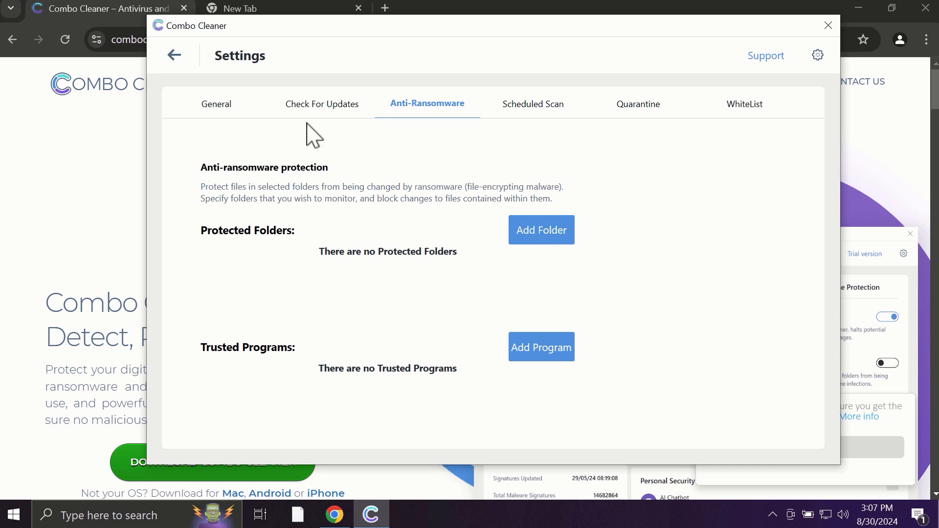
{"action": "left_click", "coordinate": [173, 58]}
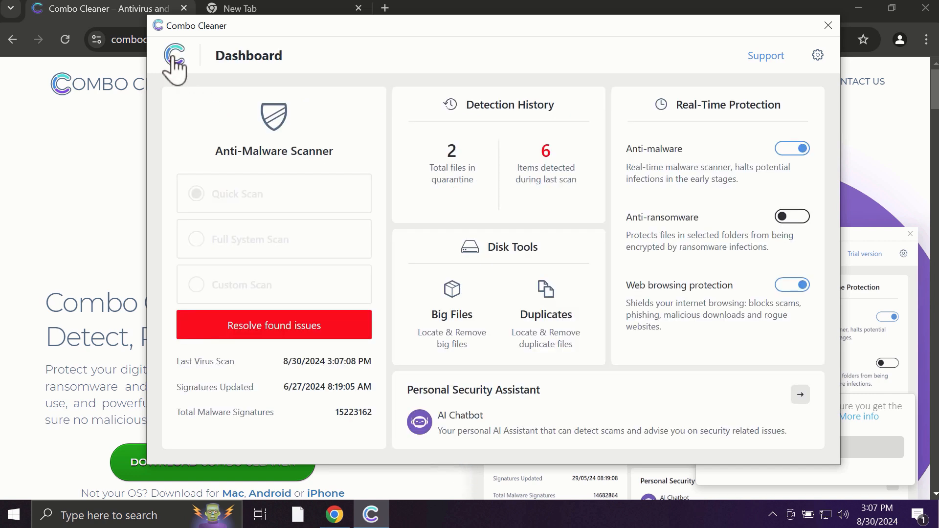